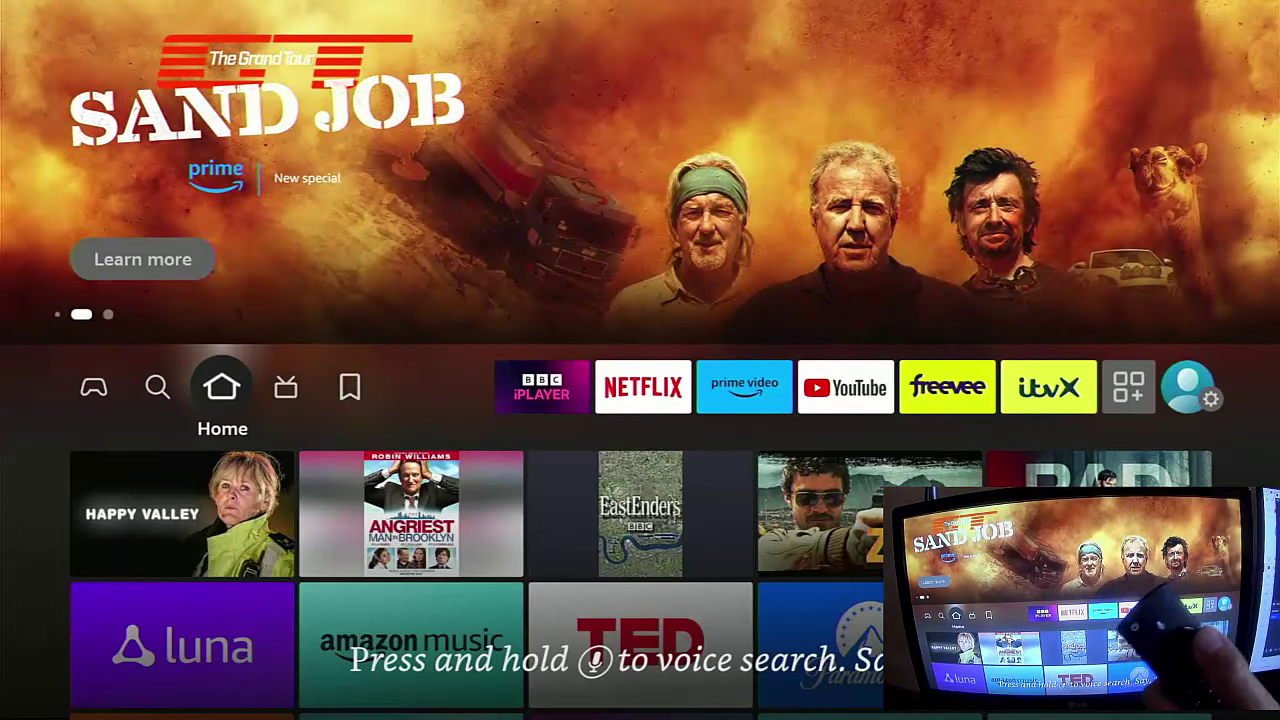
Step: Move from the home screen to Settings and put focus on the Equipment Control tile
{"action": "key", "text": "Right"}
{"action": "key", "text": "Right"}
{"action": "key", "text": "Right"}
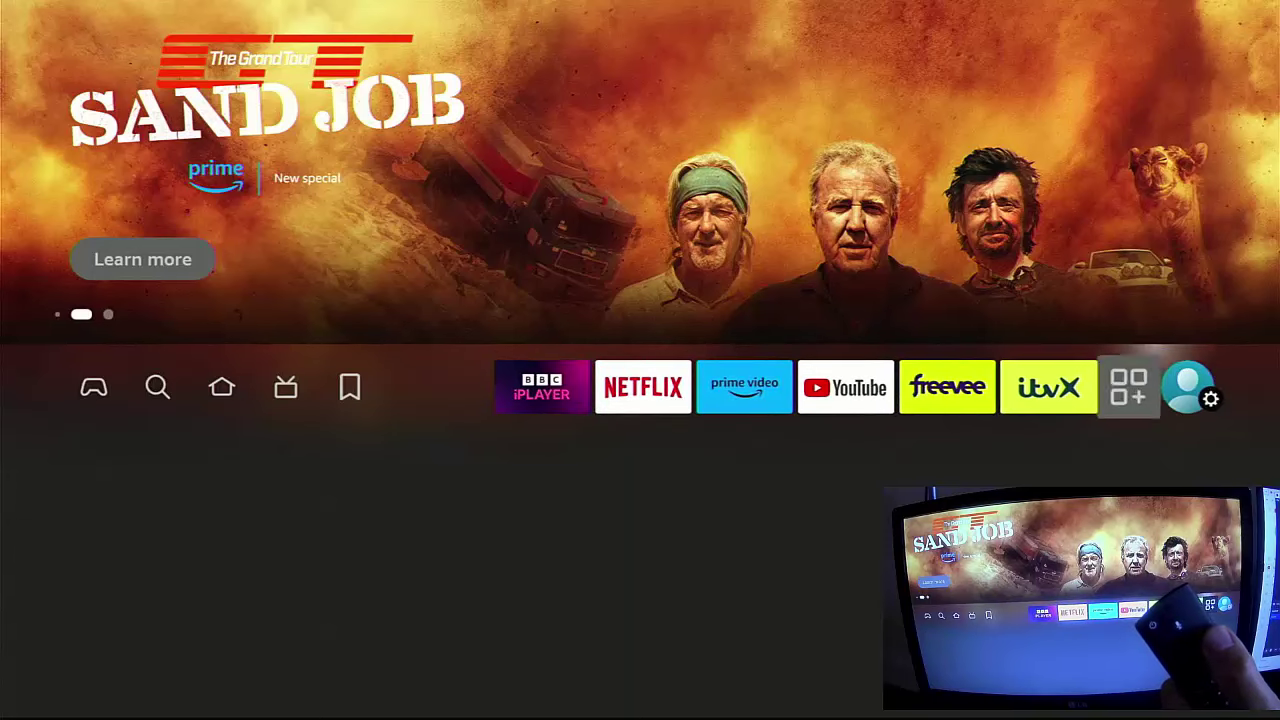
{"action": "key", "text": "Right"}
{"action": "key", "text": "Down"}
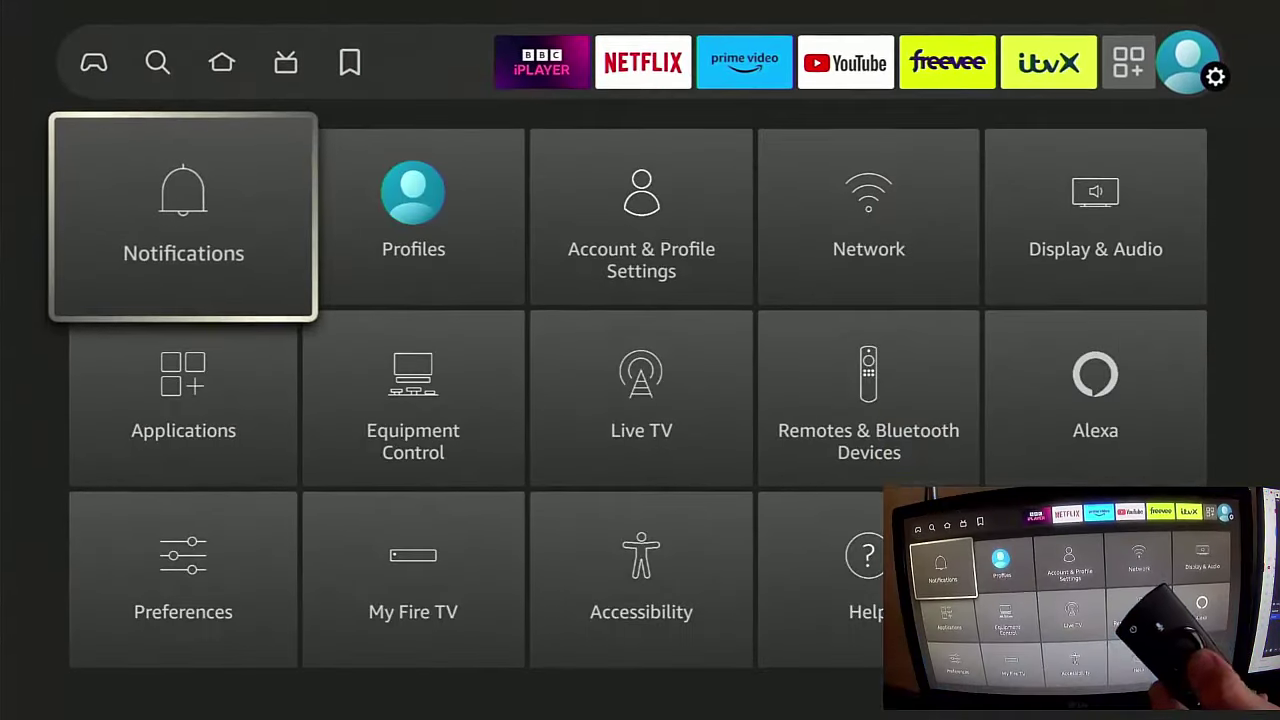
{"action": "key", "text": "Down"}
{"action": "key", "text": "Right"}
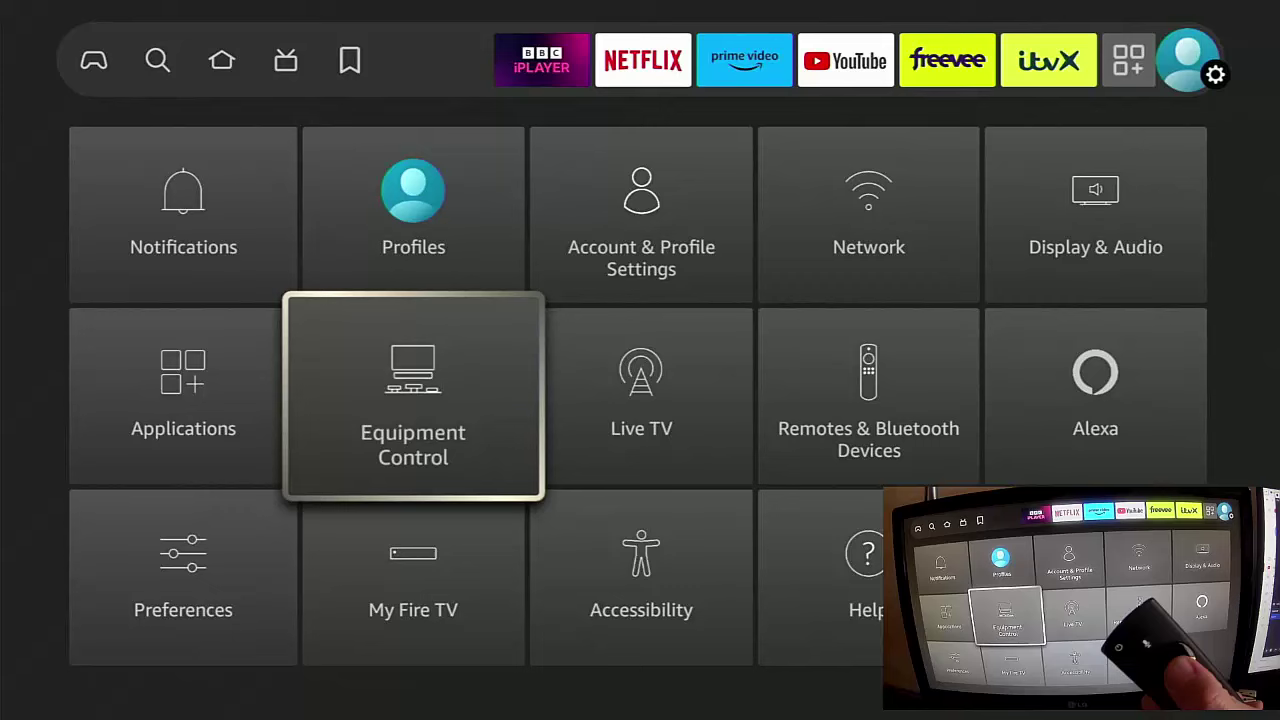
Step: Go into Equipment Control, then Manage Equipment, and open the TV settings
{"action": "key", "text": "Return"}
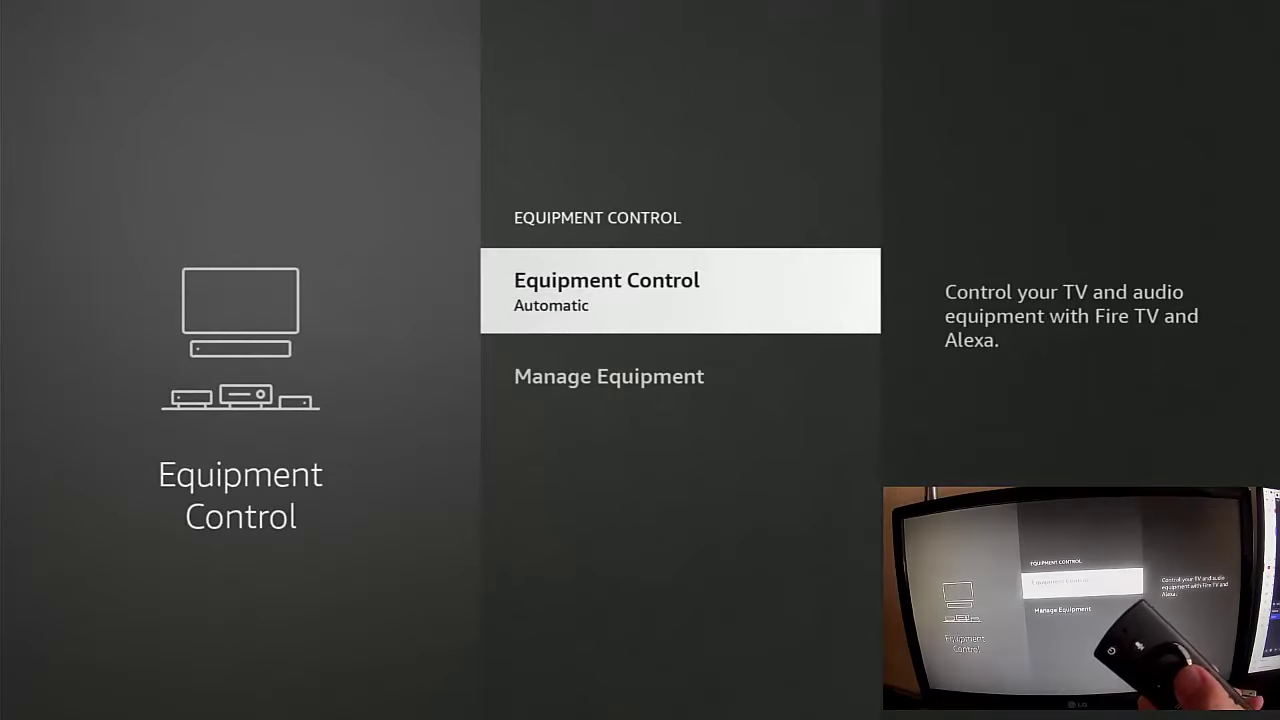
{"action": "key", "text": "Down"}
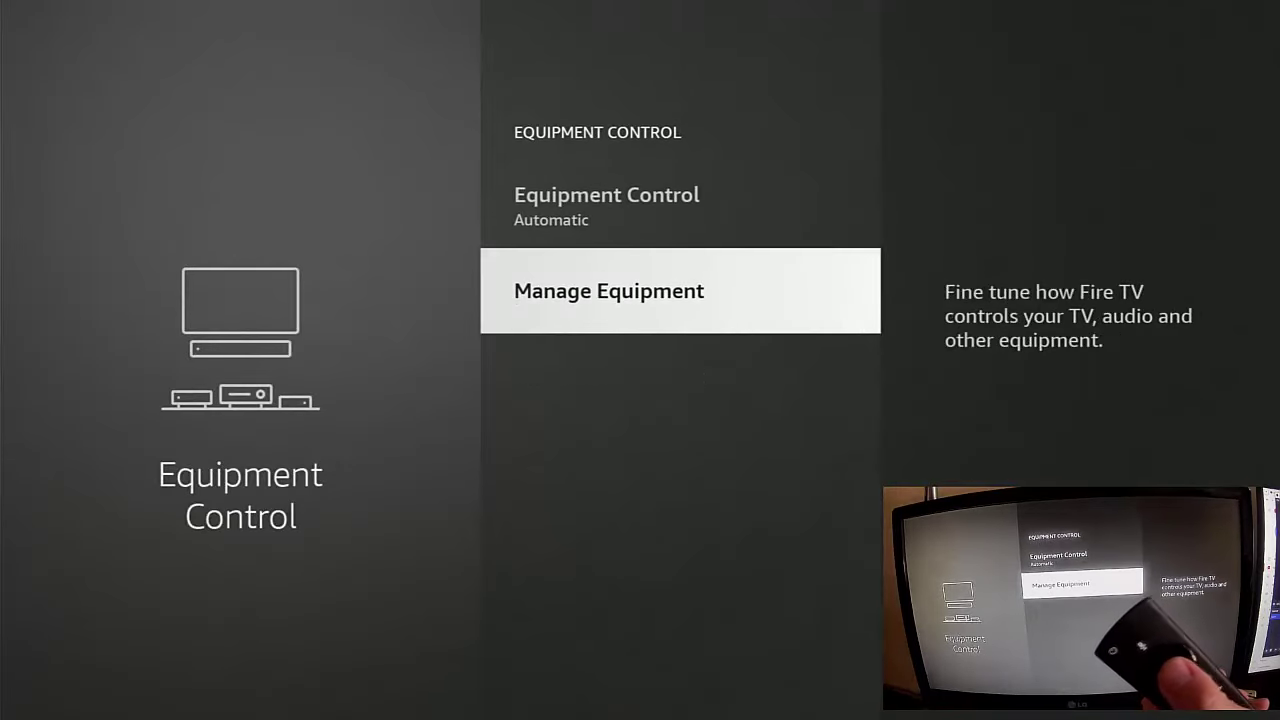
{"action": "key", "text": "Return"}
{"action": "key", "text": "Down"}
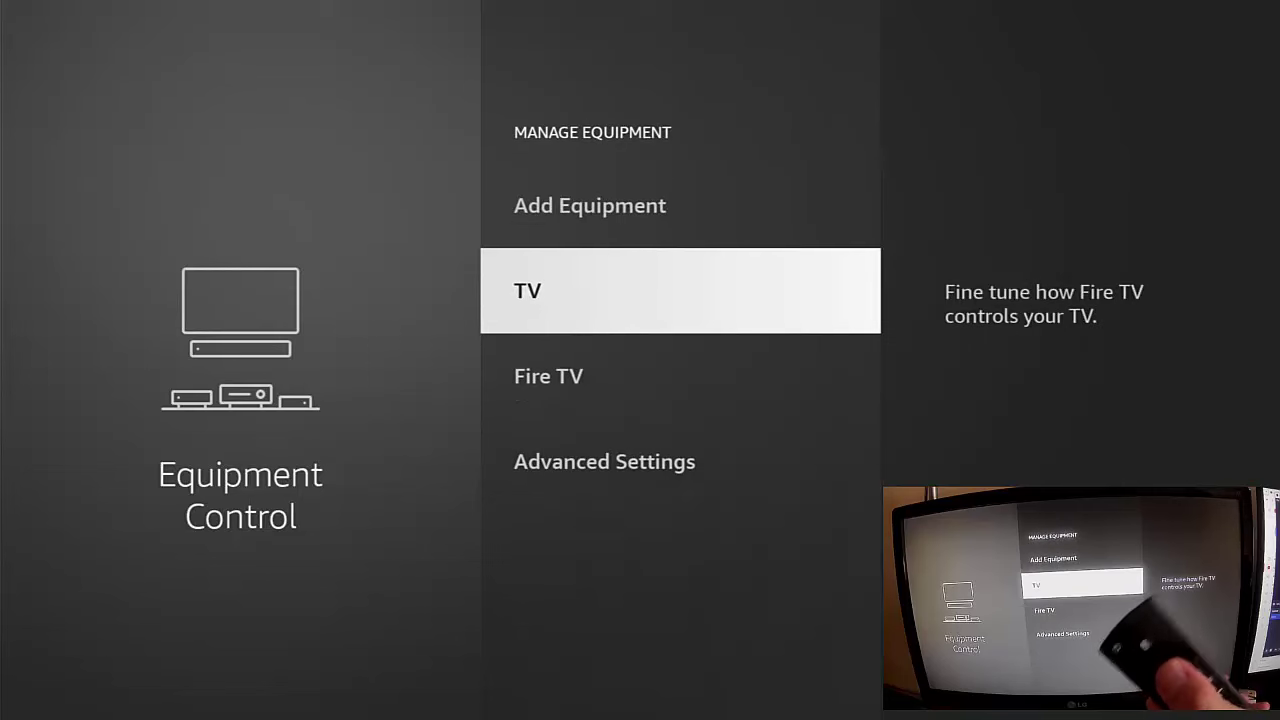
{"action": "key", "text": "Return"}
Step: Choose Change TV and focus the Change TV button in the confirmation dialog
{"action": "key", "text": "Down"}
{"action": "key", "text": "Down"}
{"action": "key", "text": "Down"}
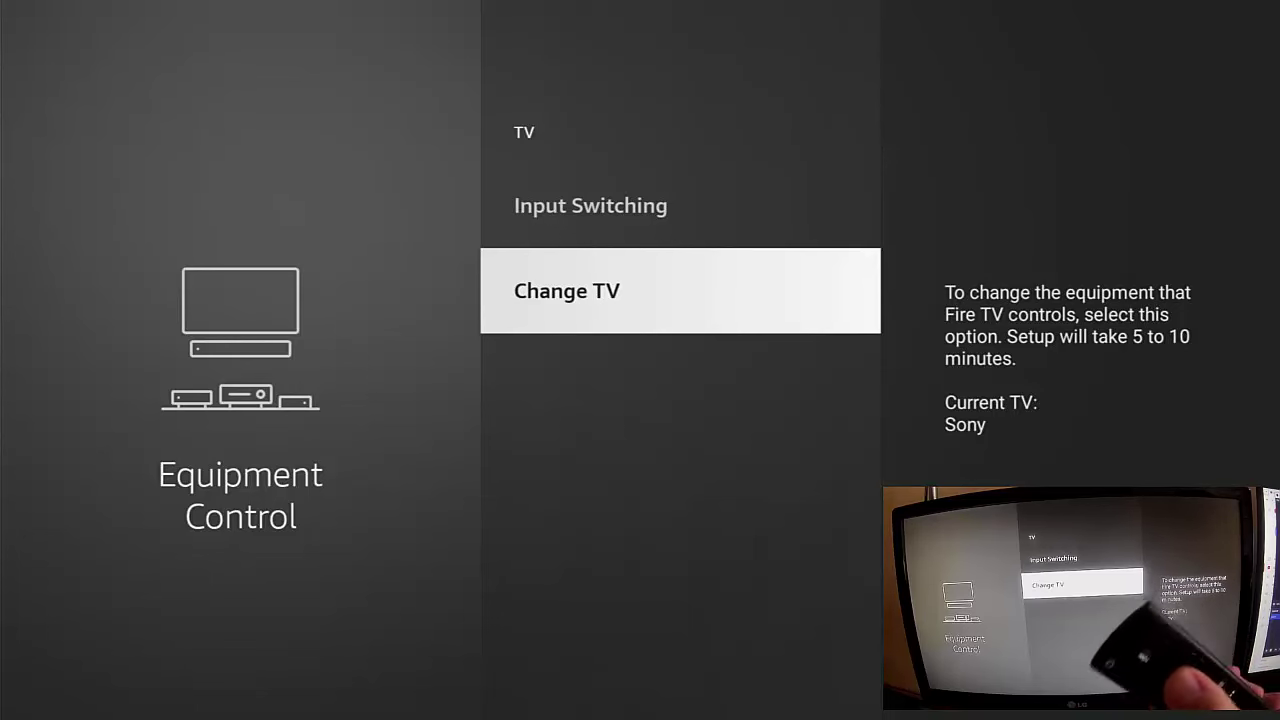
{"action": "key", "text": "Return"}
{"action": "key", "text": "Left"}
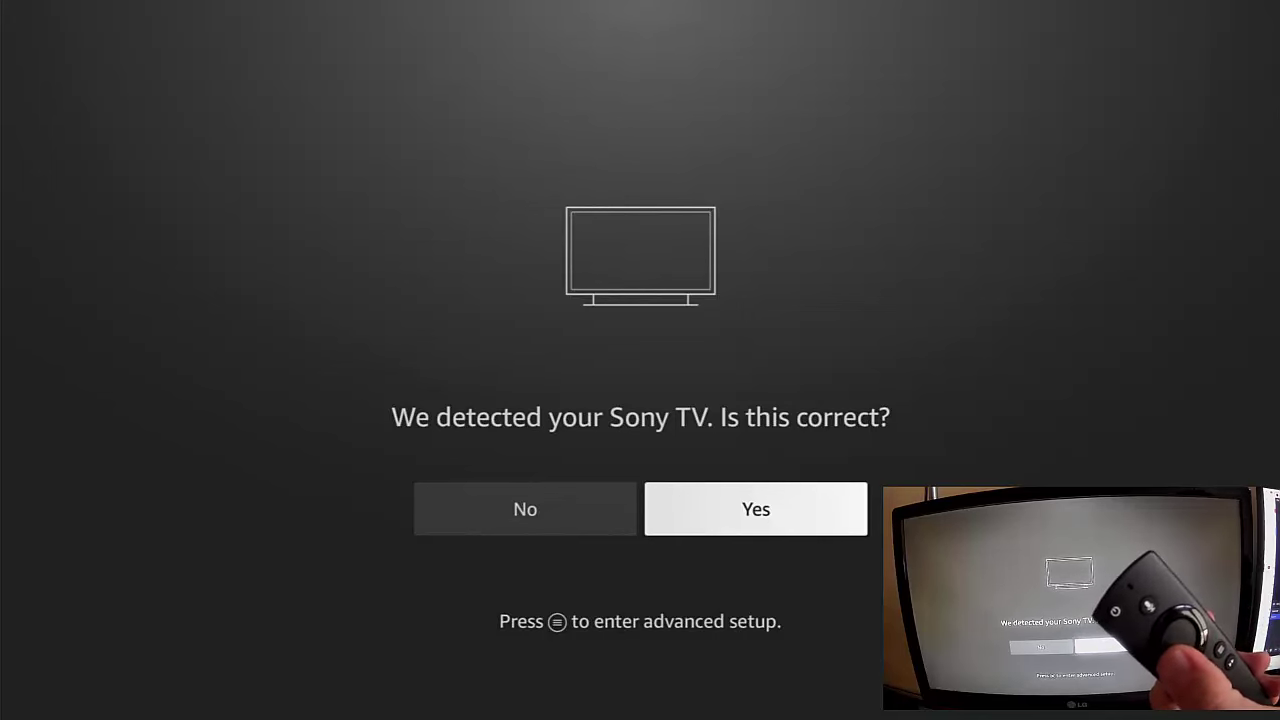
Step: Answer No to 'We detected your Sony TV' to bring up the brand list
{"action": "key", "text": "Left"}
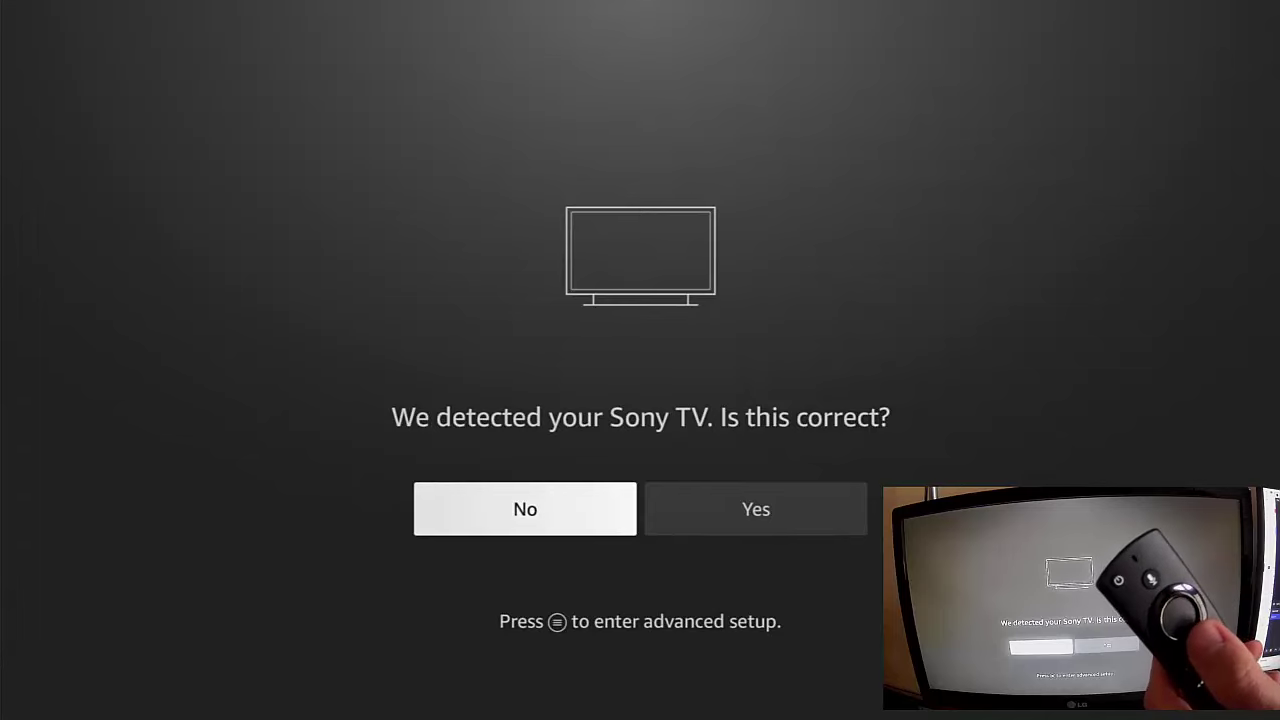
{"action": "key", "text": "Return"}
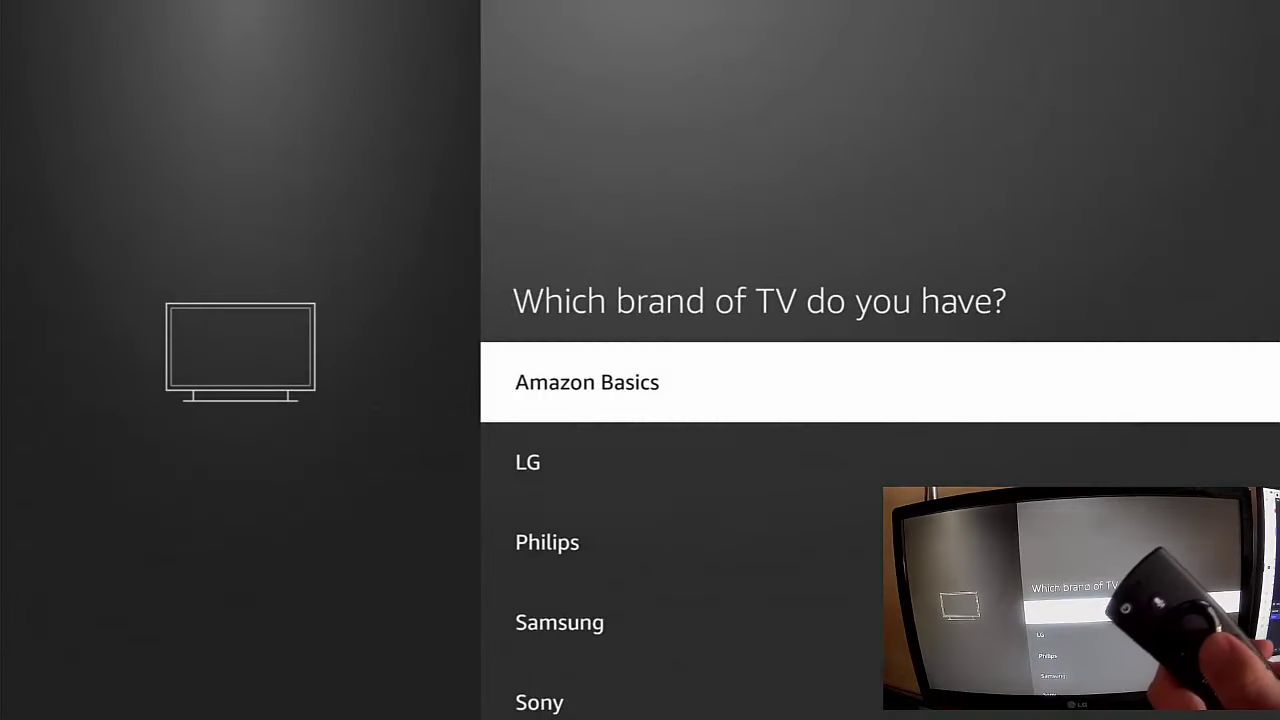
Step: Move focus to LG in the TV brand list
{"action": "key", "text": "Down"}
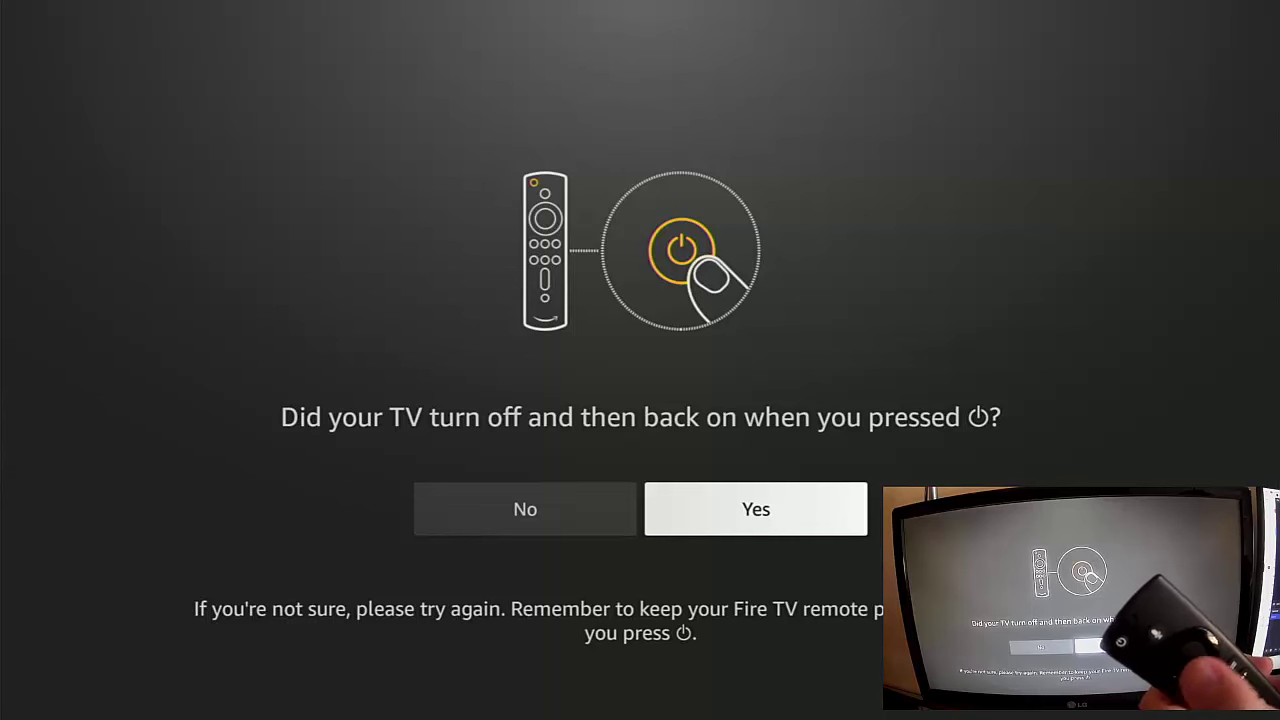
Step: Answer Yes that the LG TV turned off and on, then dismiss the remote-updated message
{"action": "key", "text": "Left"}
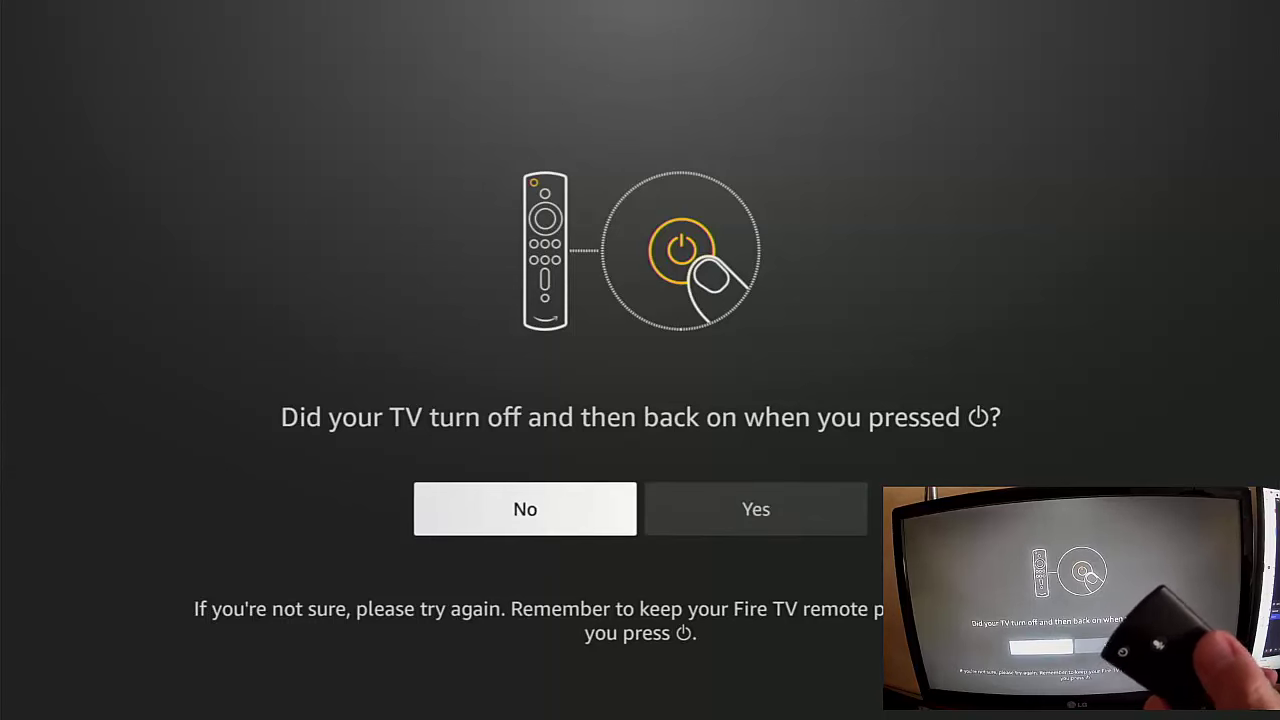
{"action": "key", "text": "Right"}
{"action": "key", "text": "Return"}
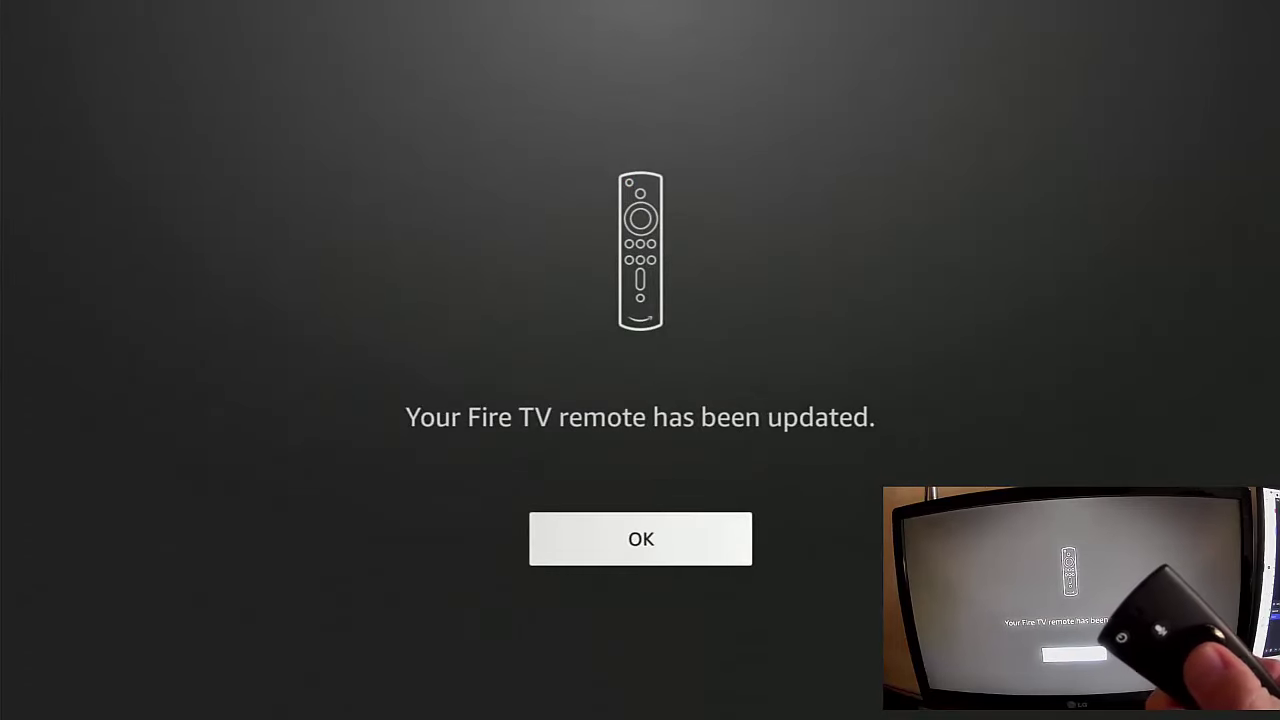
{"action": "key", "text": "Return"}
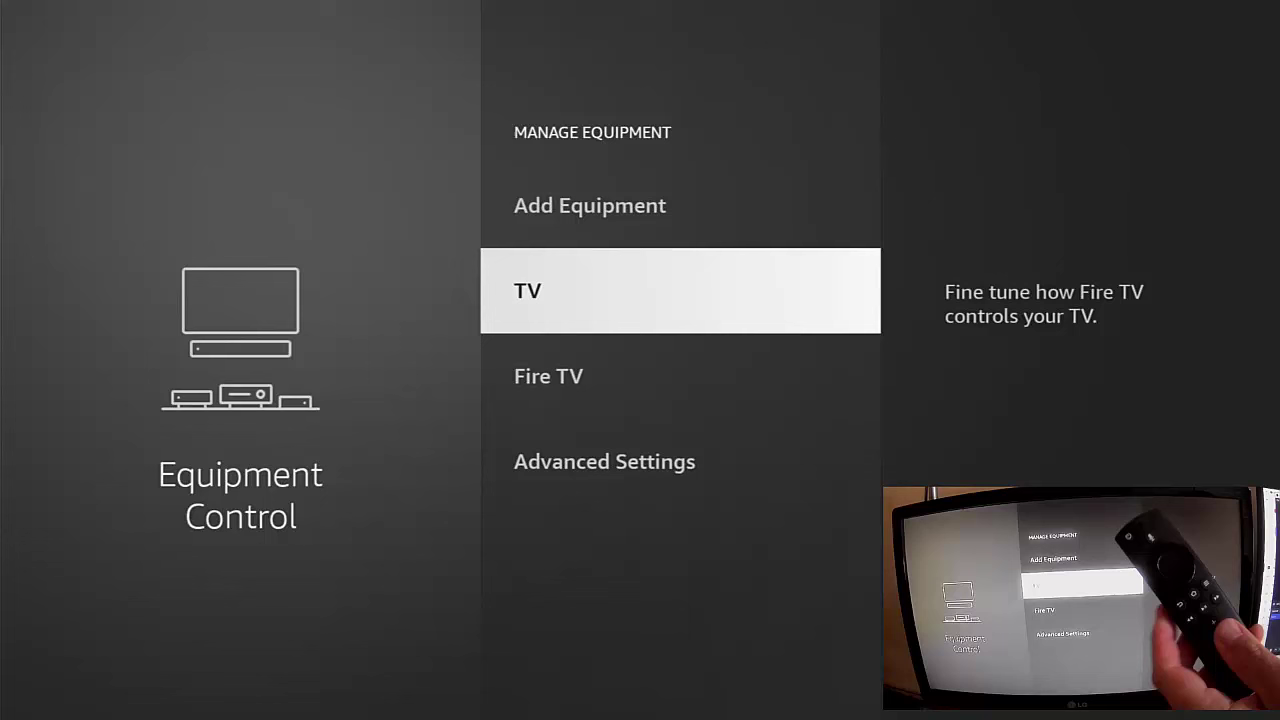